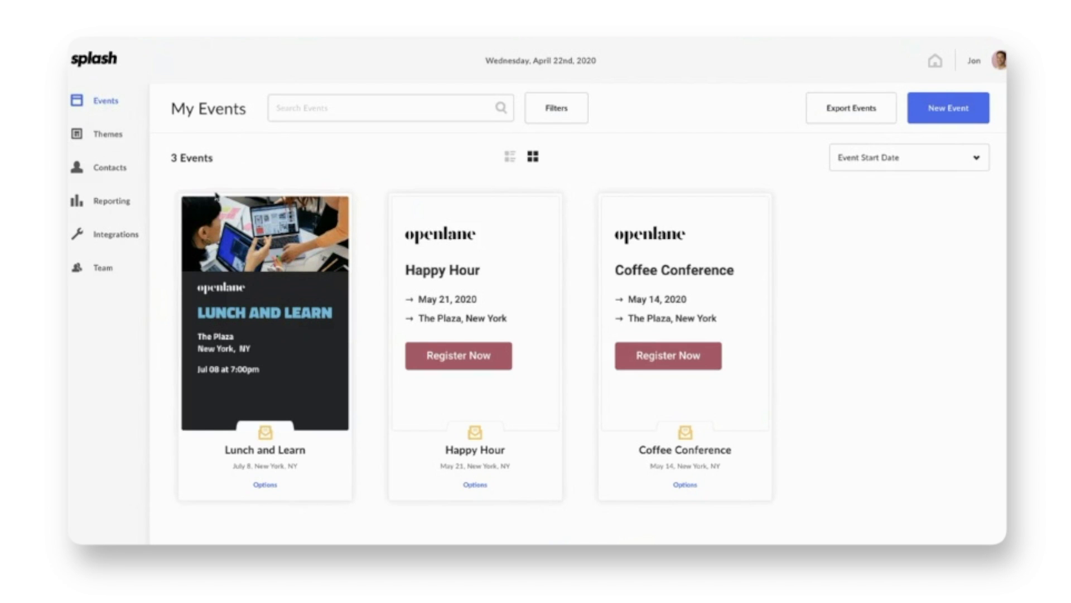
Step: Select and then clear the Lunch and Learn event, and go to the Team page
mouse_move(308, 206)
left_click(338, 206)
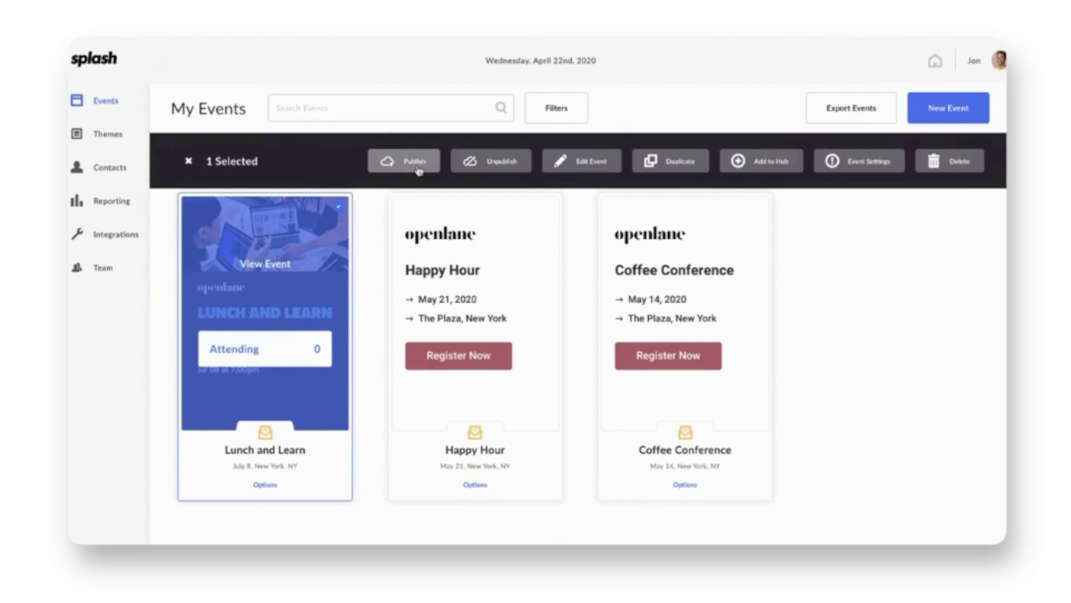
left_click(191, 163)
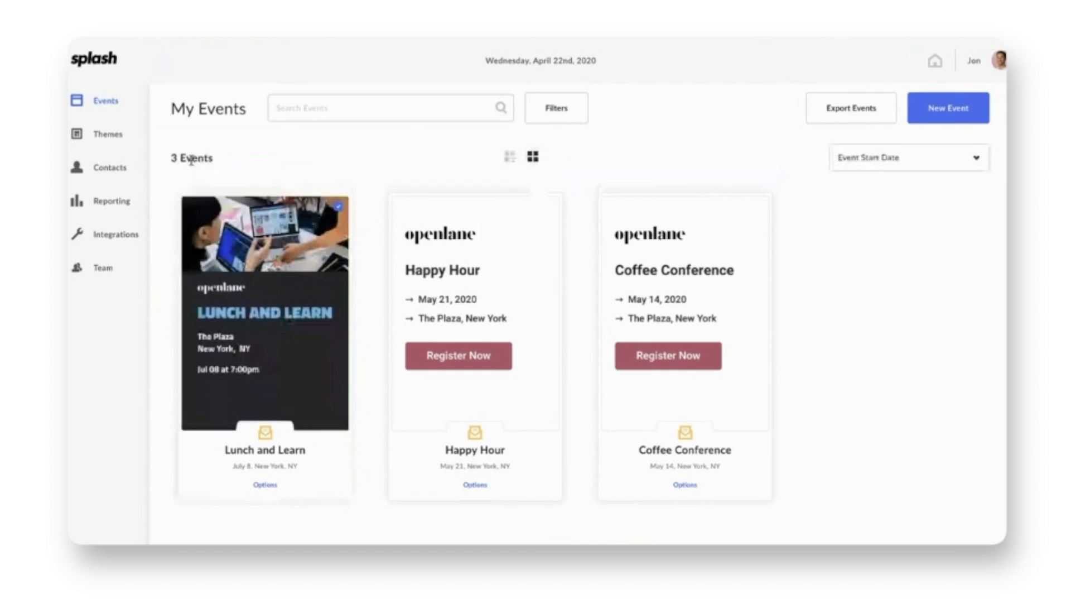
left_click(94, 274)
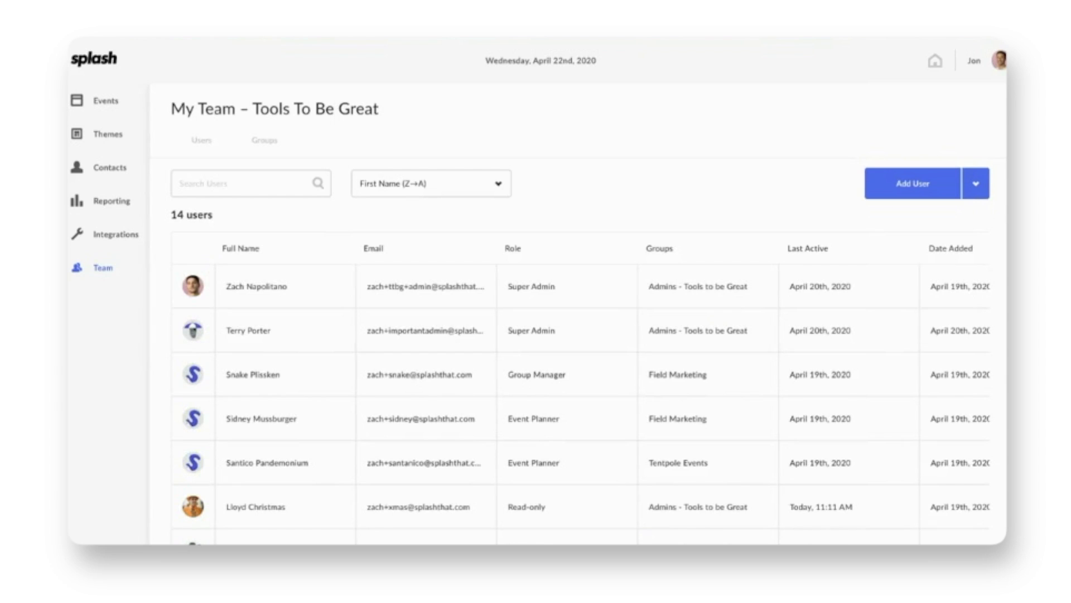
Step: Scroll through the 14-member users table, then switch to the Groups tab
scroll(562, 440, "down", 3)
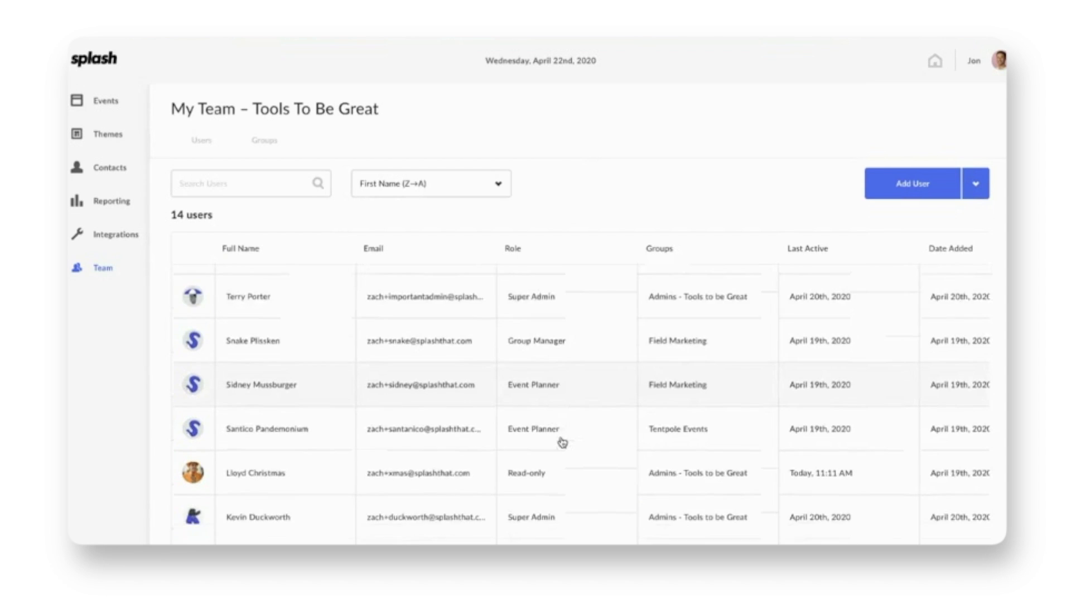
scroll(561, 441, "down", 6)
scroll(562, 442, "up", 9)
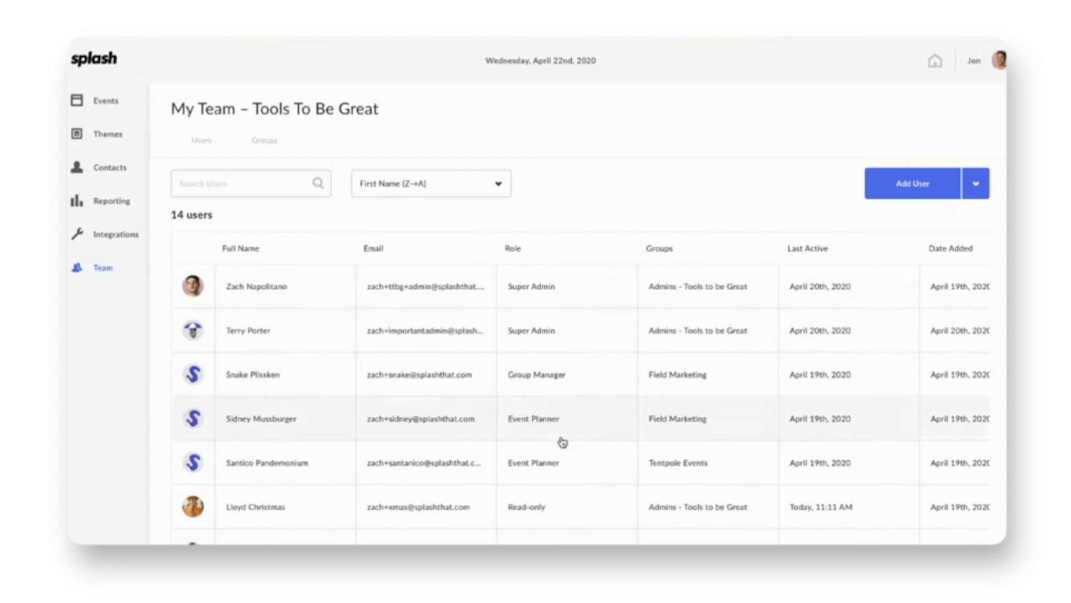
left_click(264, 146)
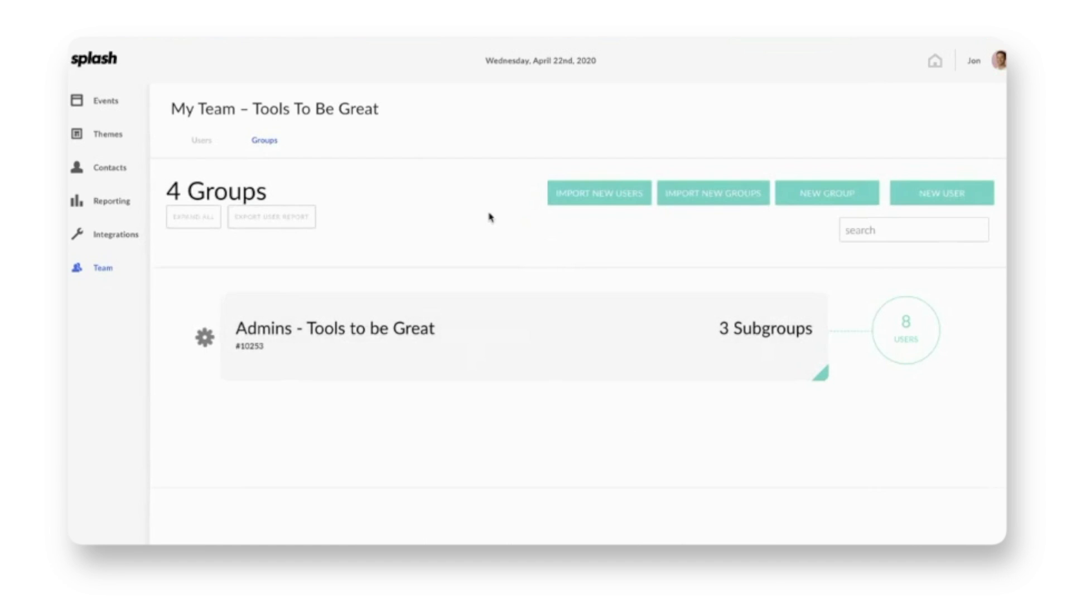
Step: Expand Admins - Tools to be Great and view its 8-user member list
left_click(470, 349)
scroll(469, 348, "down", 3)
scroll(470, 349, "up", 3)
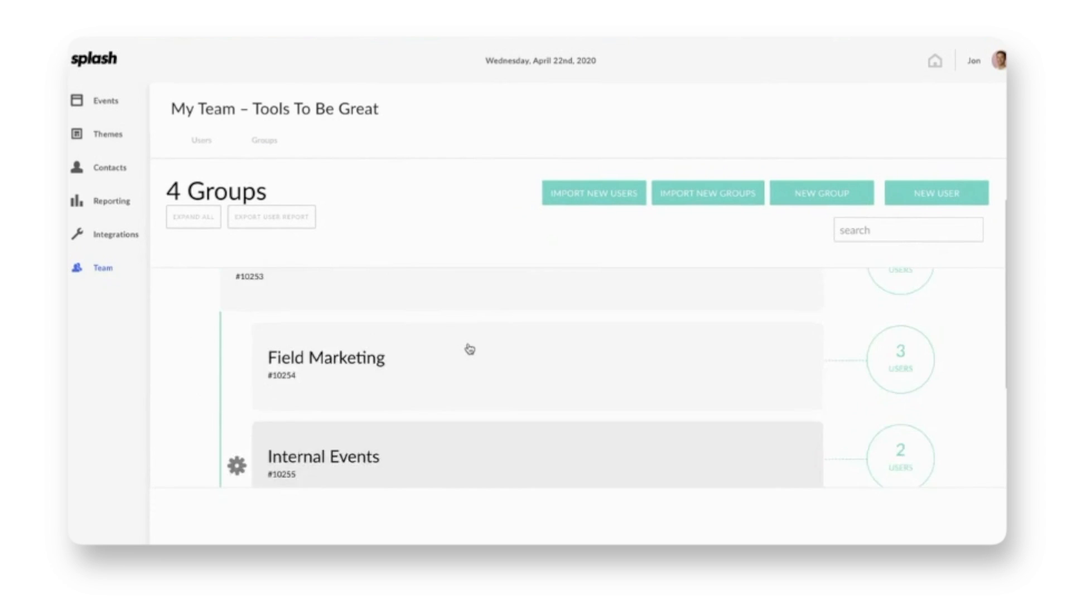
left_click(921, 329)
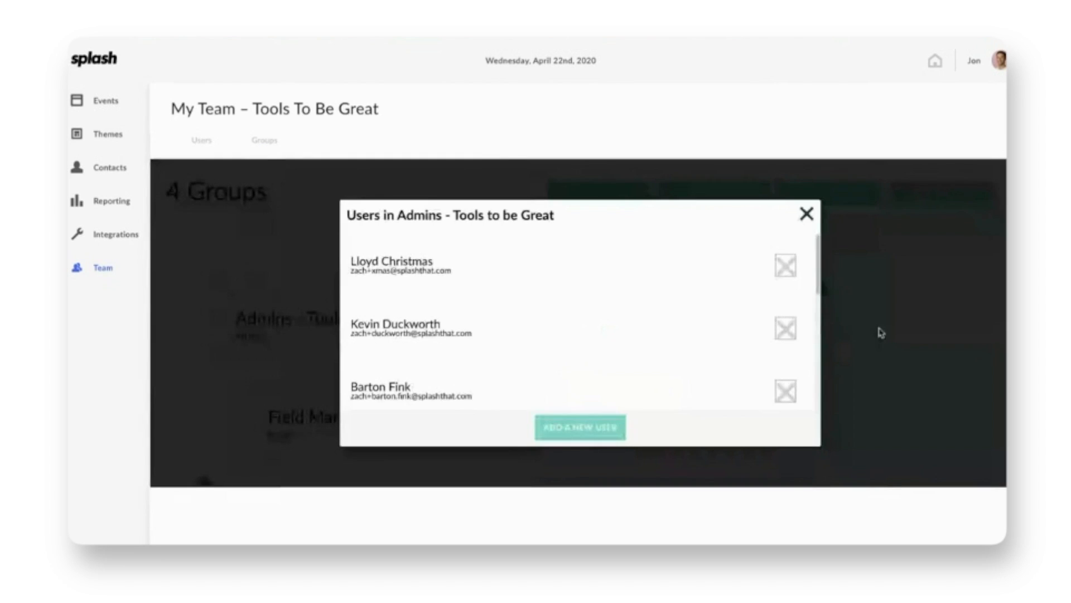
left_click(807, 214)
Step: Look over the Admins group's 3 subgroups, then collapse the group
scroll(705, 268, "down", 2)
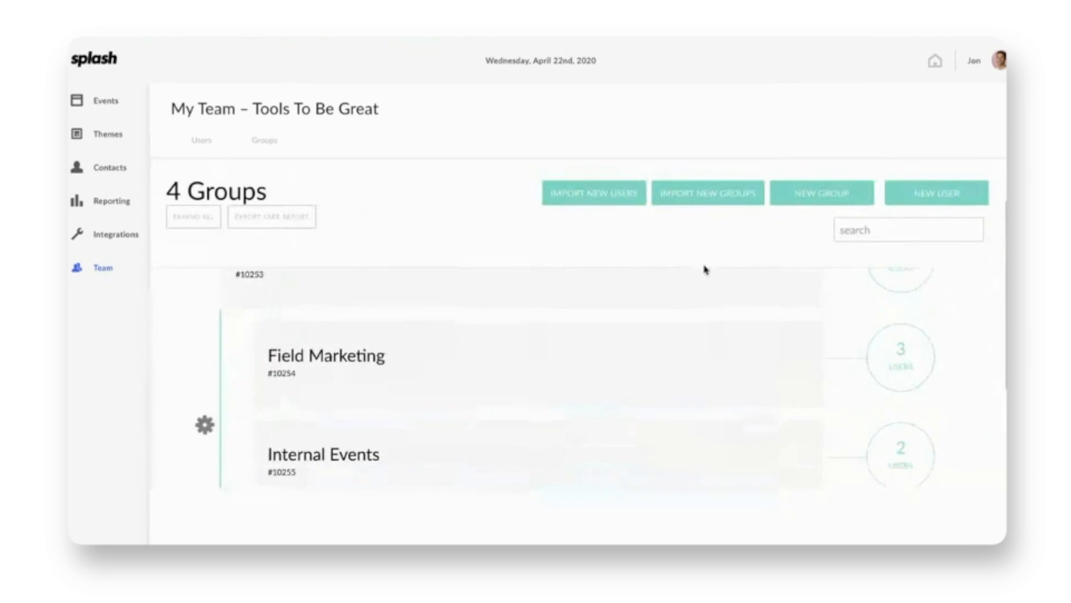
scroll(555, 366, "down", 1)
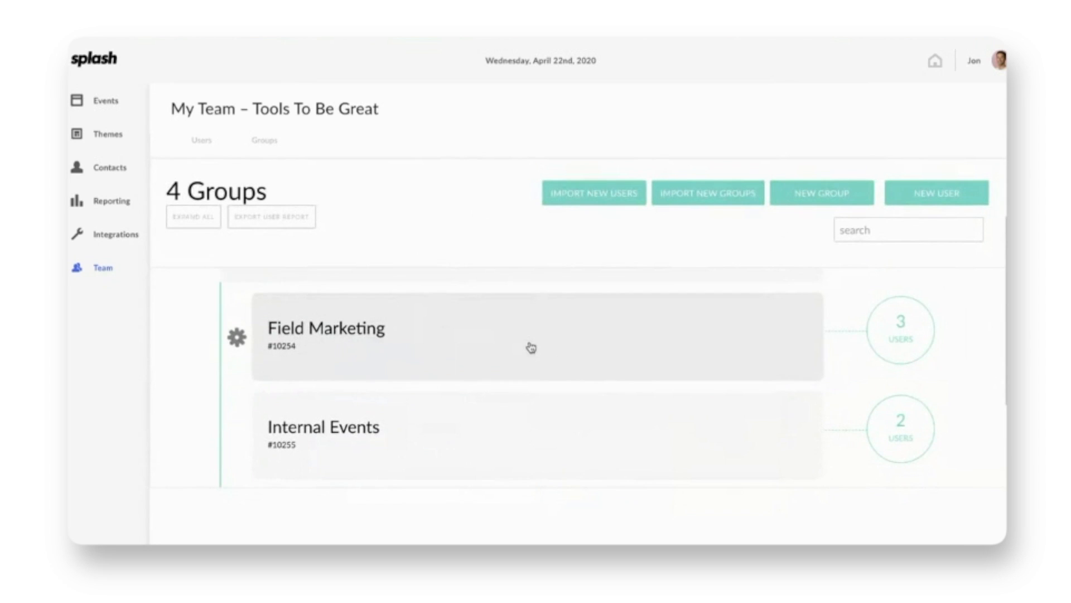
scroll(500, 432, "down", 3)
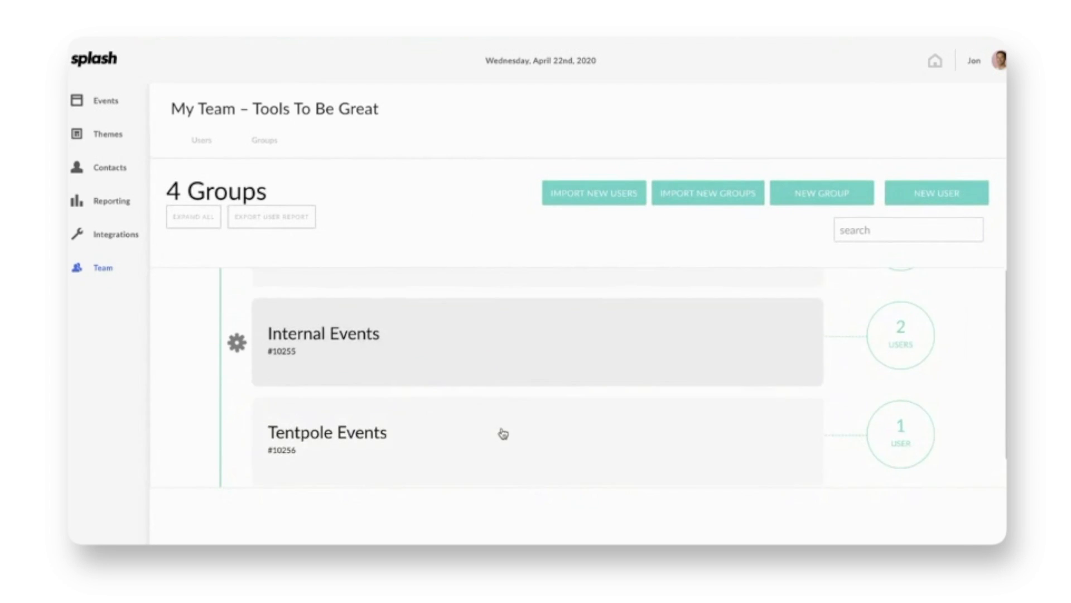
scroll(504, 433, "down", 2)
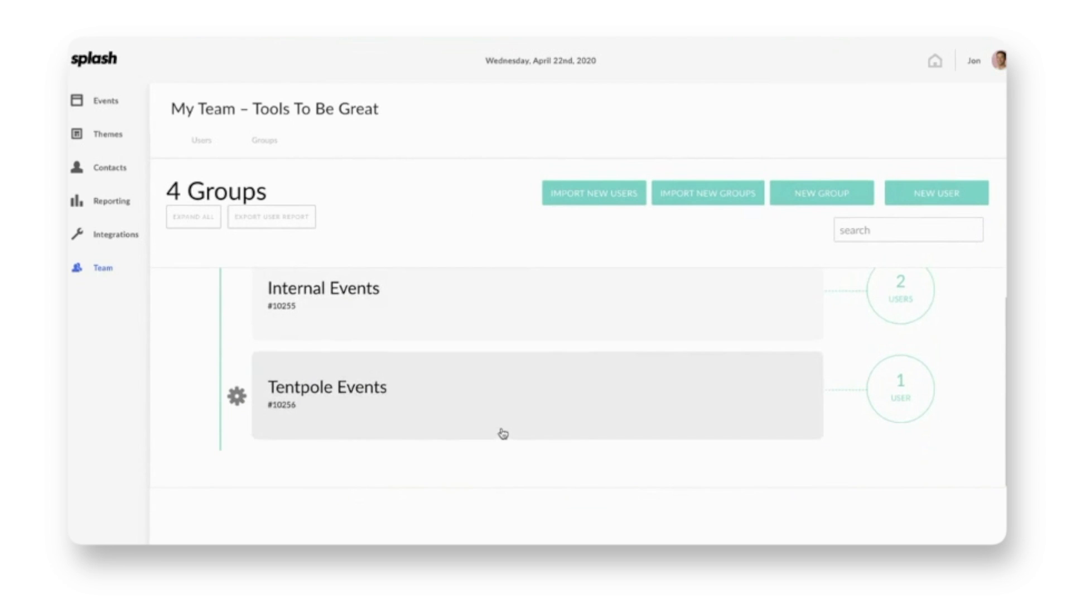
scroll(503, 433, "up", 5)
scroll(503, 433, "up", 1)
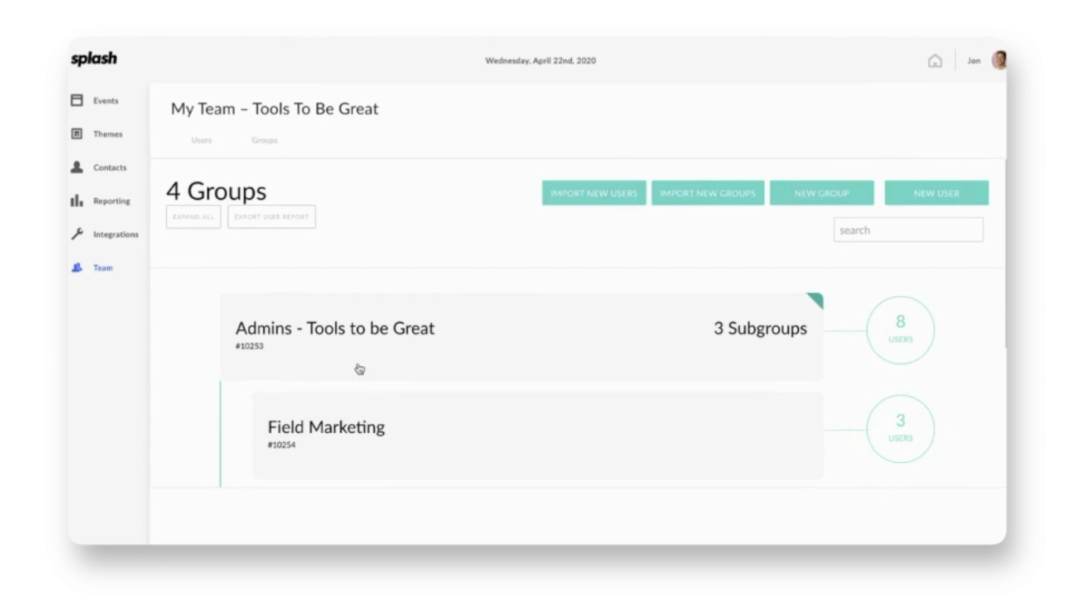
left_click(359, 368)
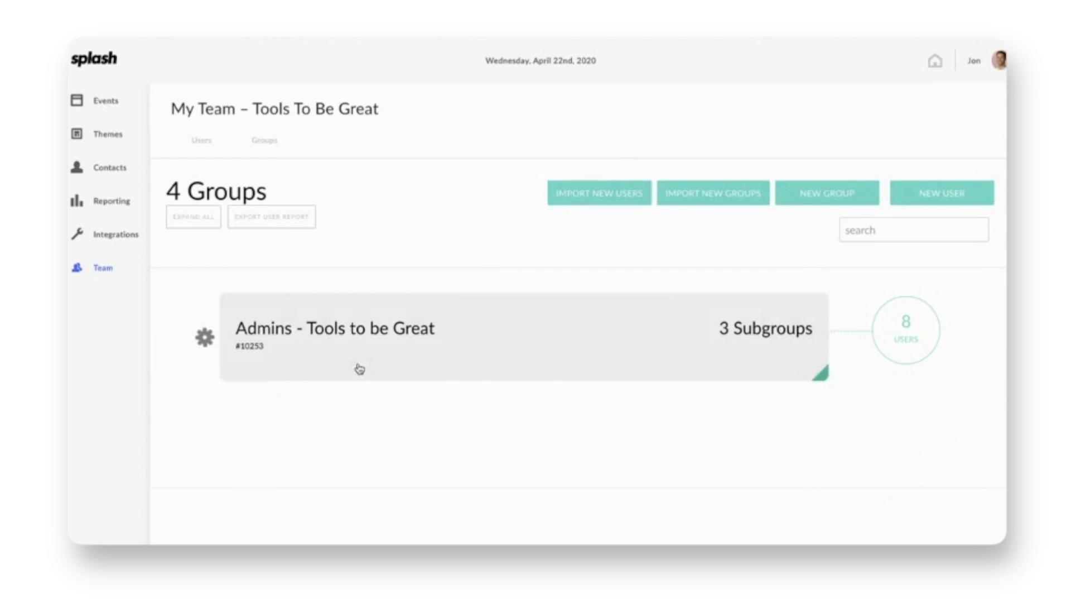
Step: Return to the Users tab and scroll the table vertically and horizontally
left_click(202, 142)
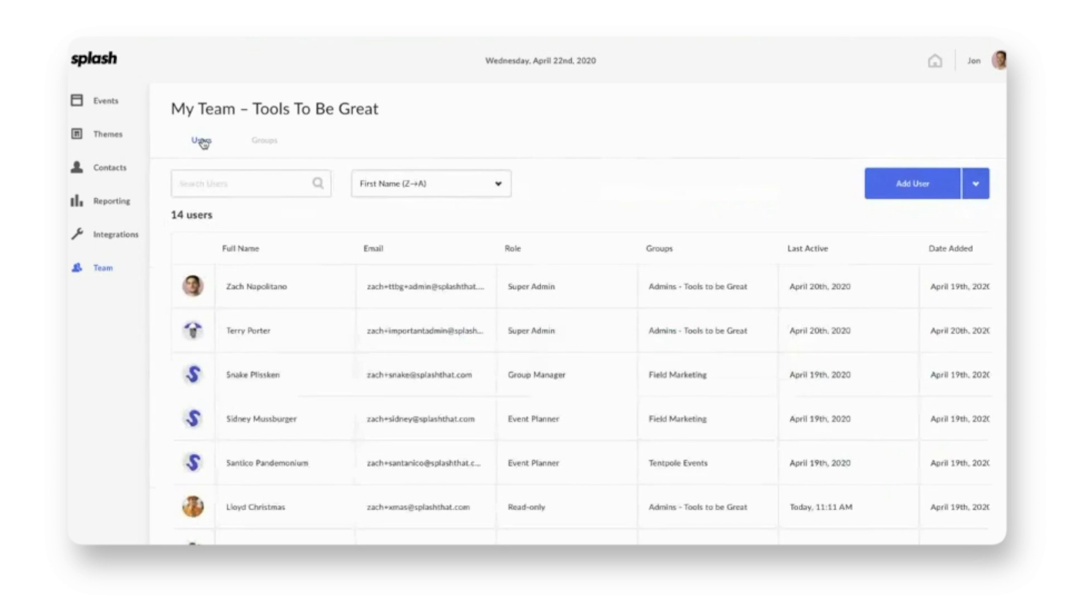
scroll(478, 456, "down", 5)
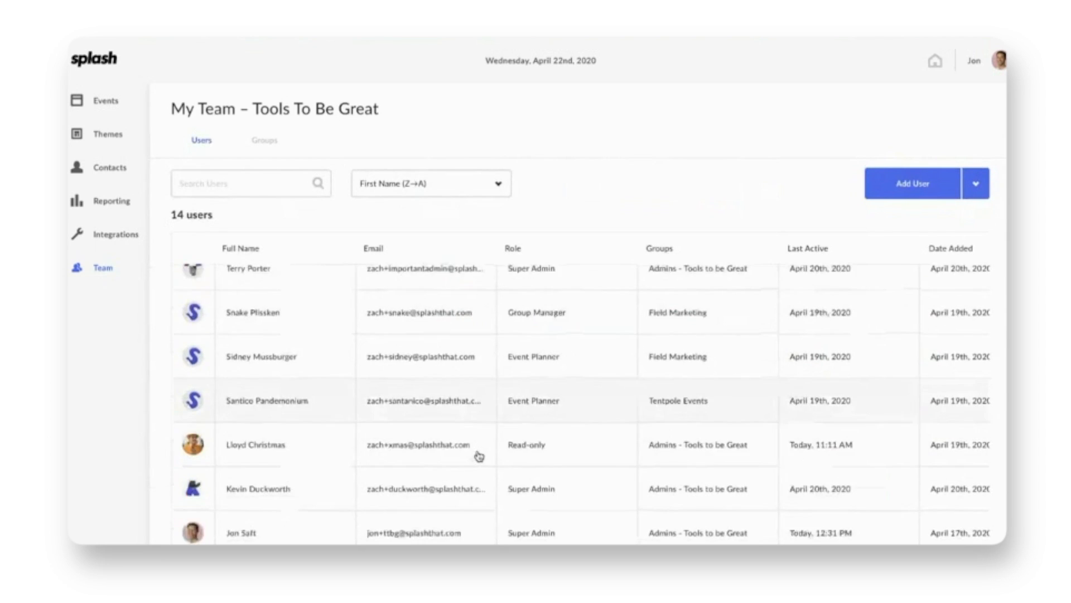
scroll(478, 457, "up", 6)
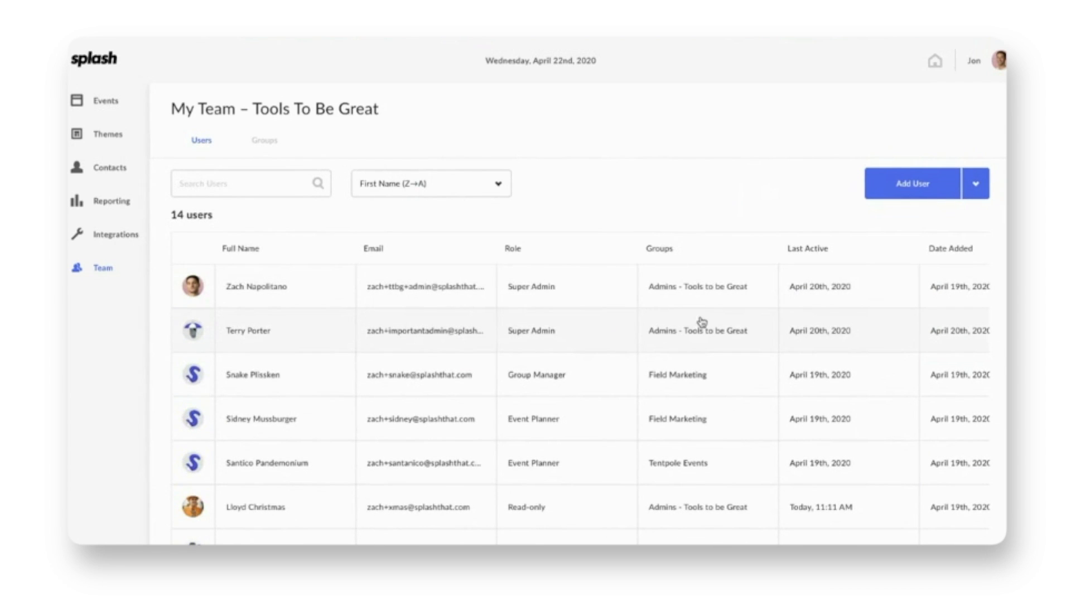
scroll(901, 342, "right", 3)
scroll(887, 334, "left", 3)
left_click(910, 194)
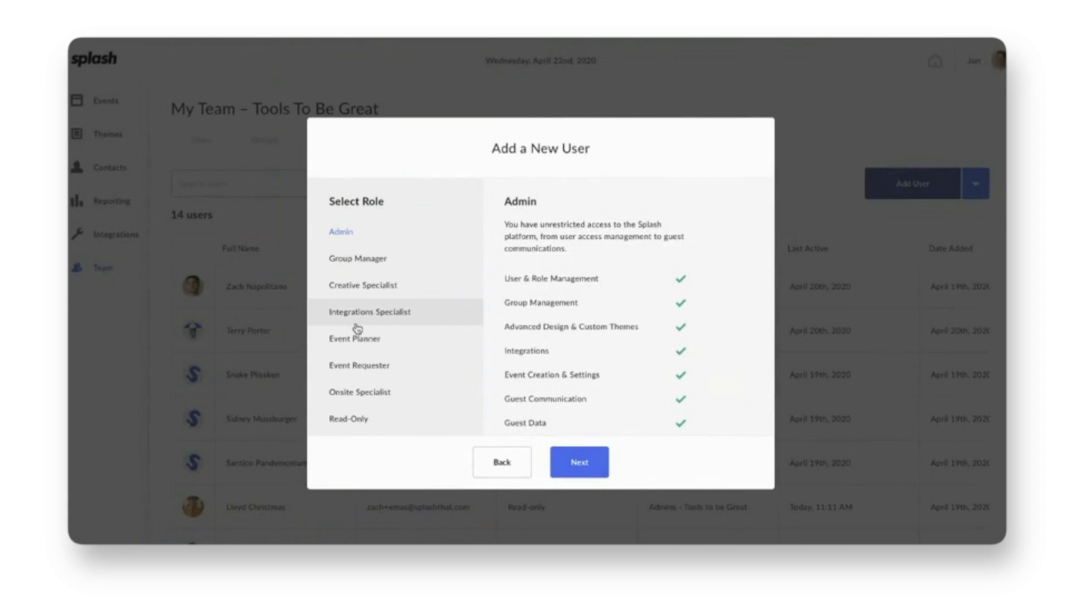
left_click(353, 419)
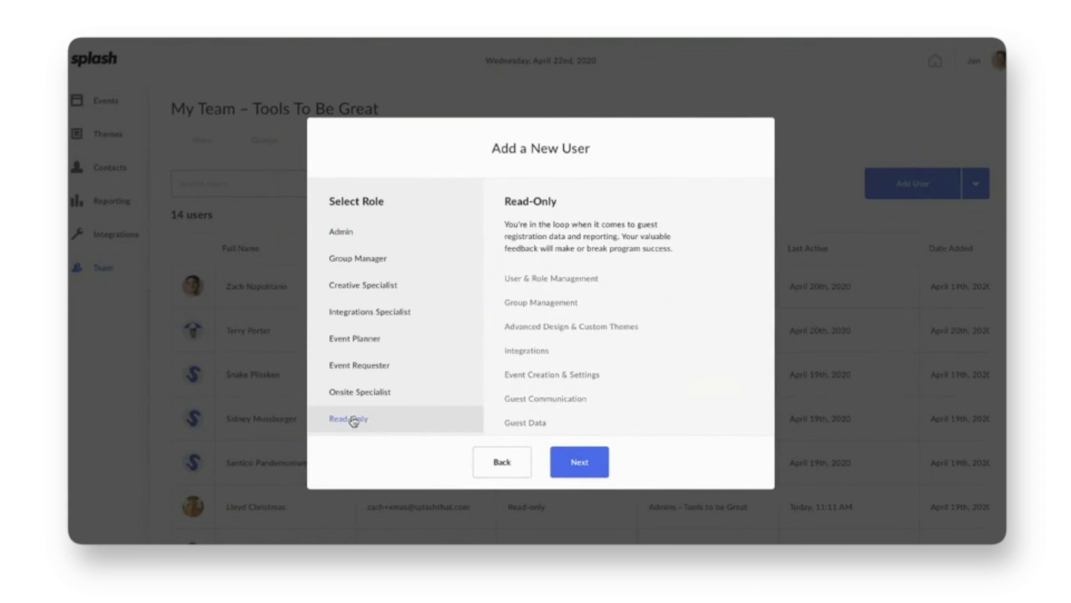
left_click(564, 456)
left_click(461, 261)
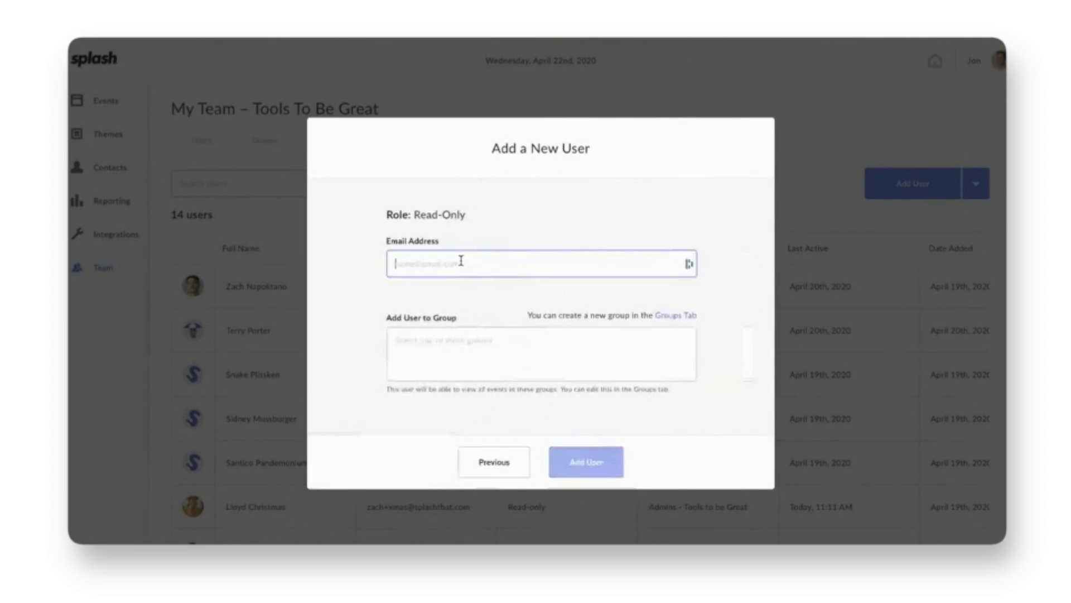
left_click(462, 341)
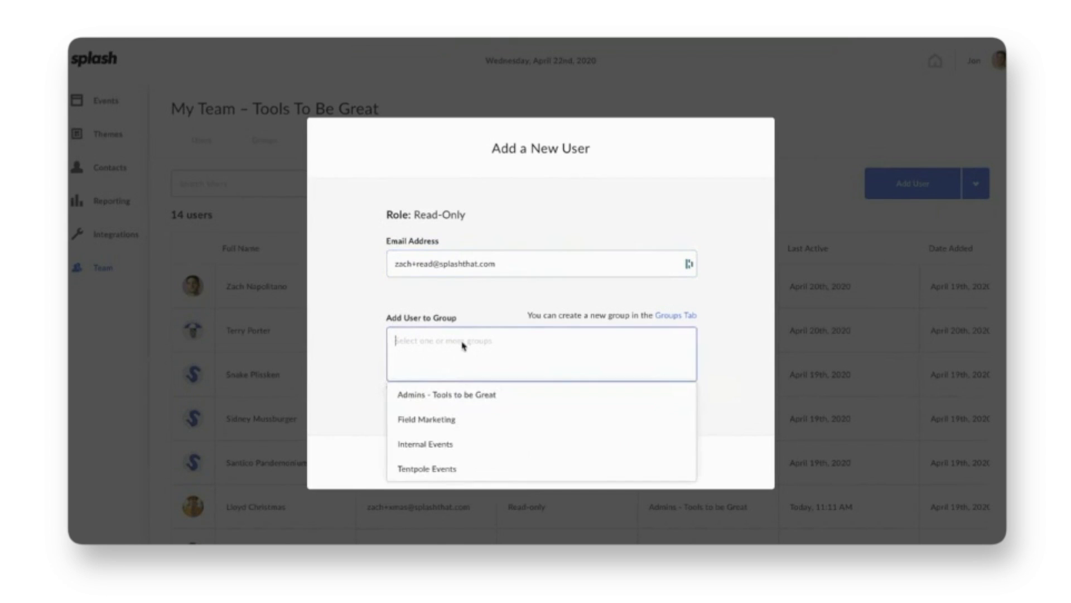
left_click(437, 403)
left_click(450, 443)
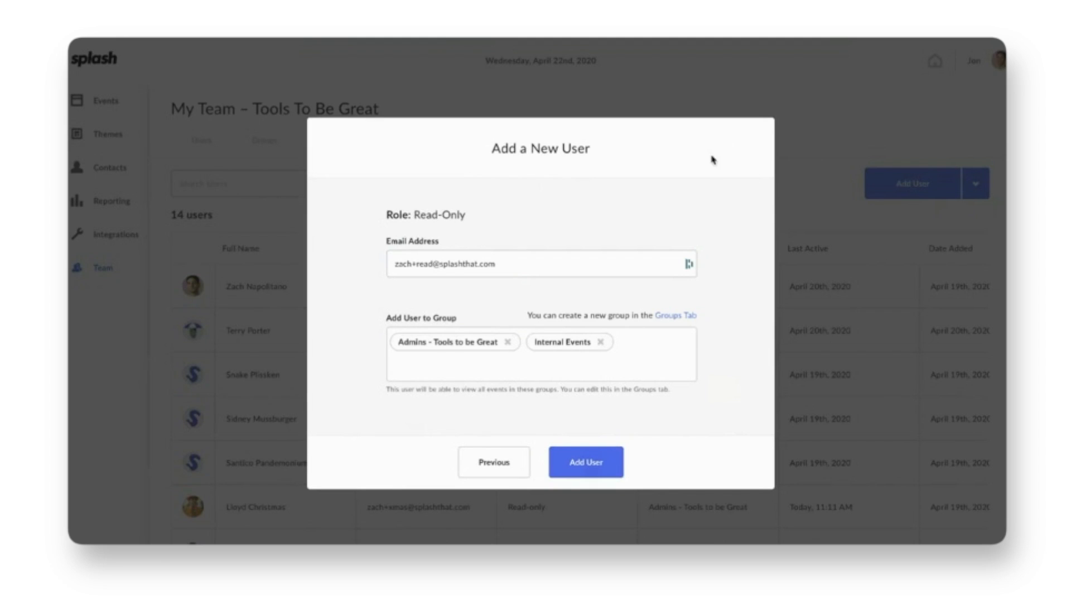
left_click(488, 465)
left_click(489, 465)
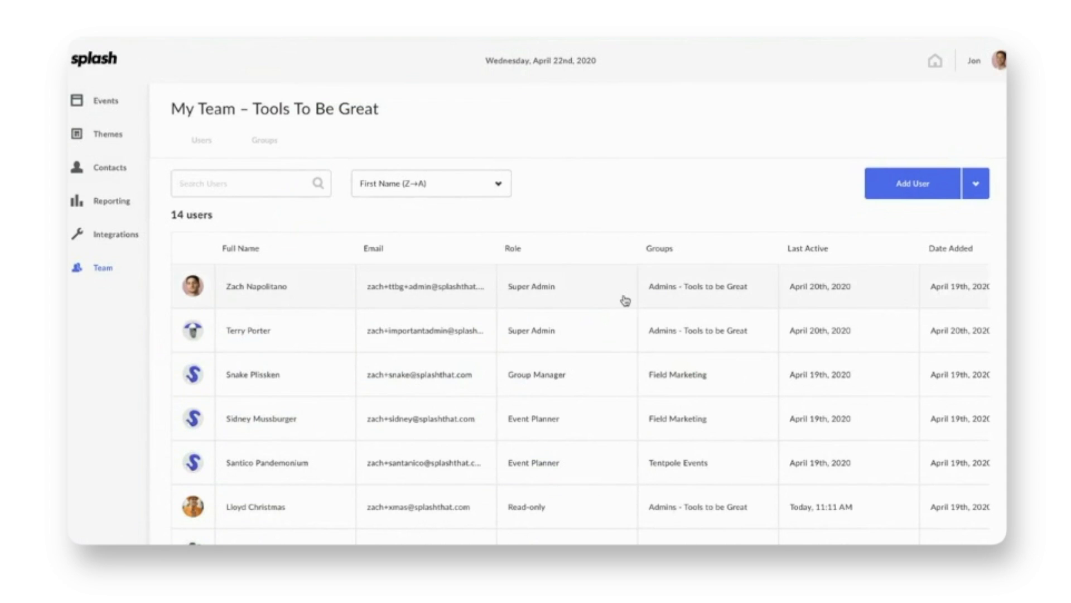
Step: Edit the Field Marketing event planner's account, choosing Creative Specialist as the role
scroll(624, 299, "down", 1)
scroll(626, 301, "down", 1)
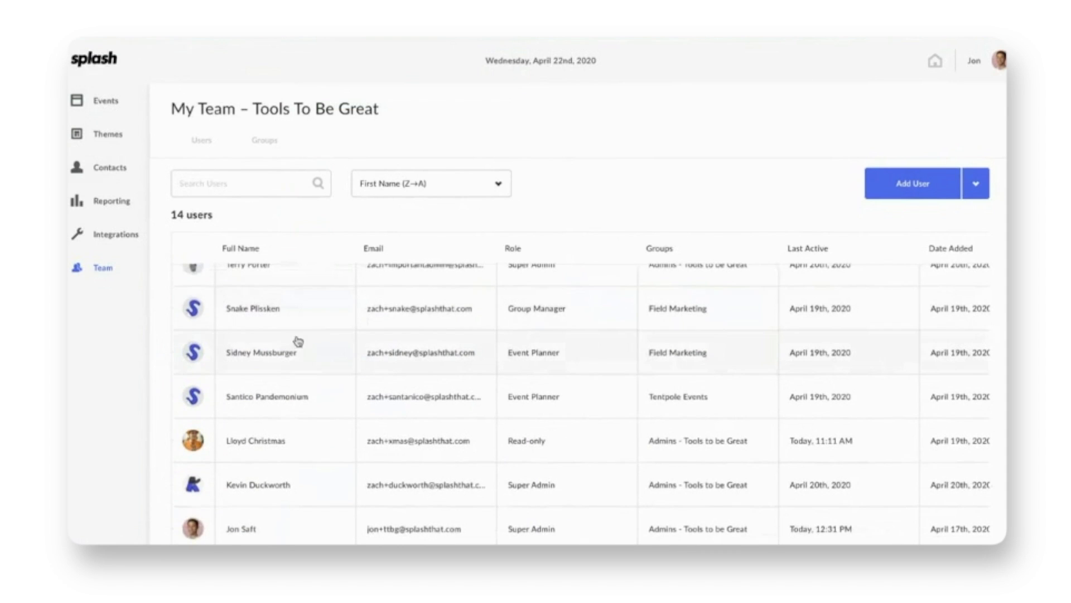
left_click(270, 356)
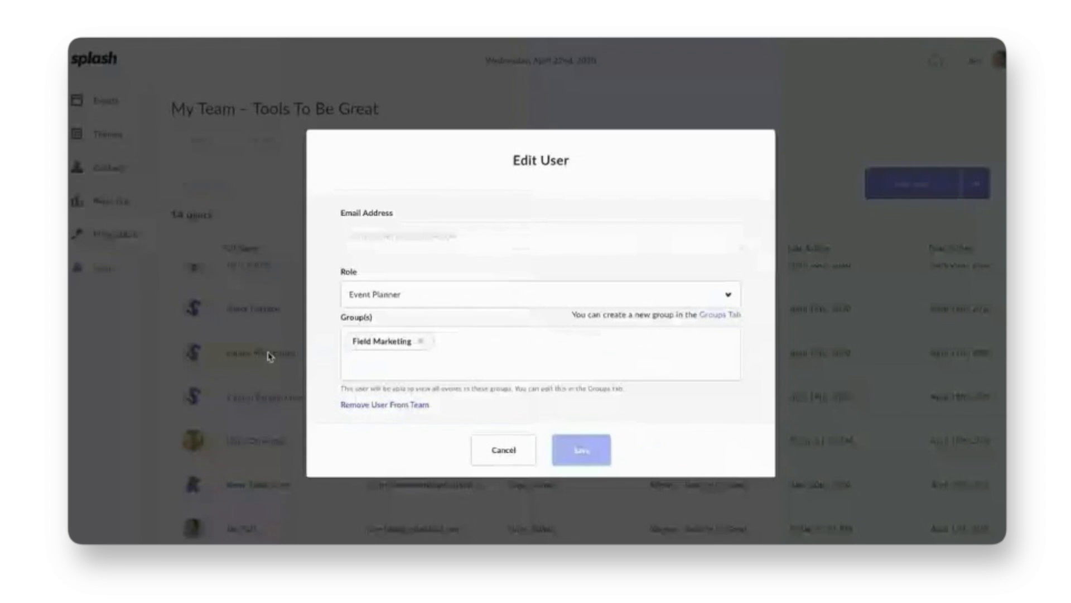
left_click(415, 302)
scroll(397, 370, "down", 2)
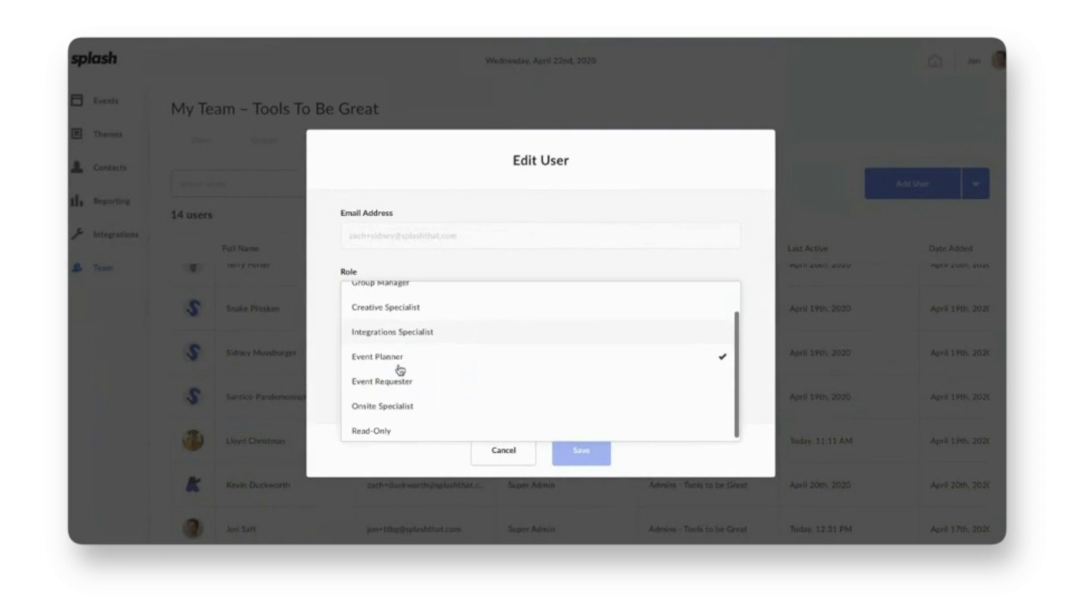
scroll(399, 369, "up", 1)
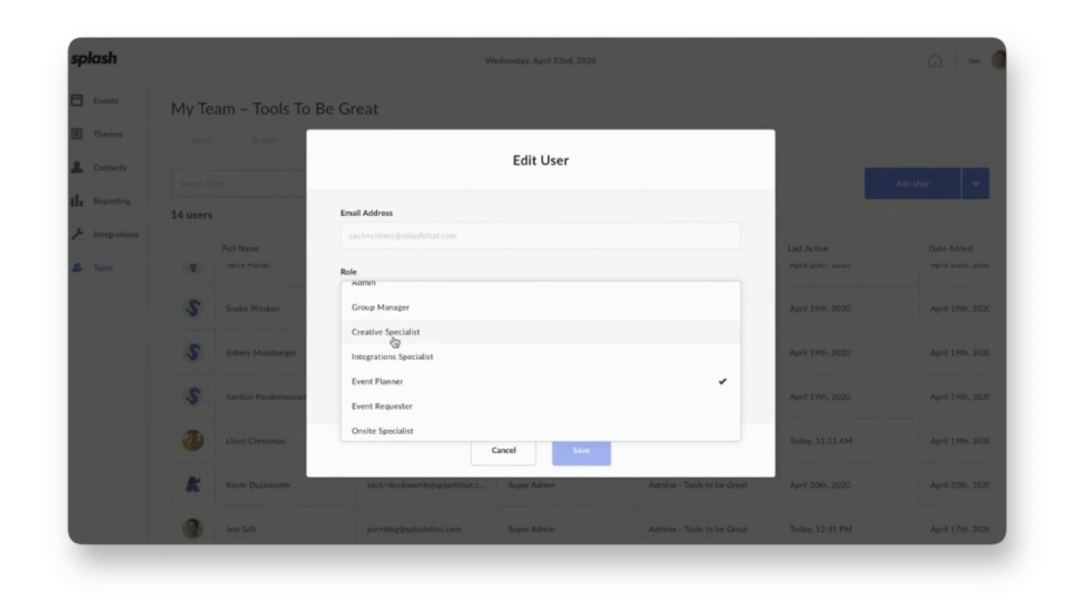
left_click(395, 338)
Step: Review the available groups, then cancel so the role stays unchanged
left_click(466, 341)
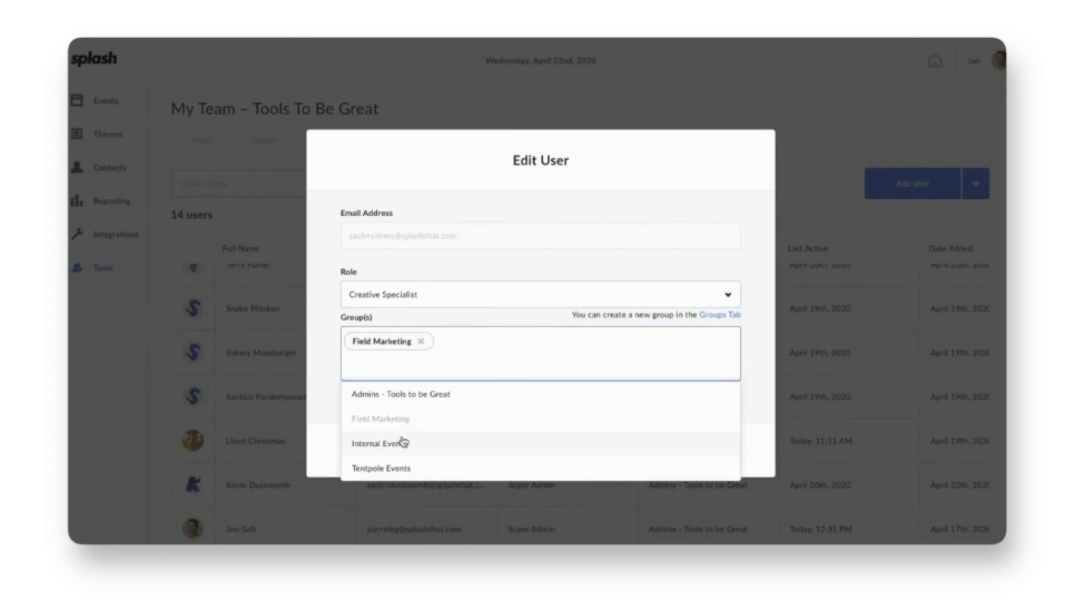
left_click(759, 409)
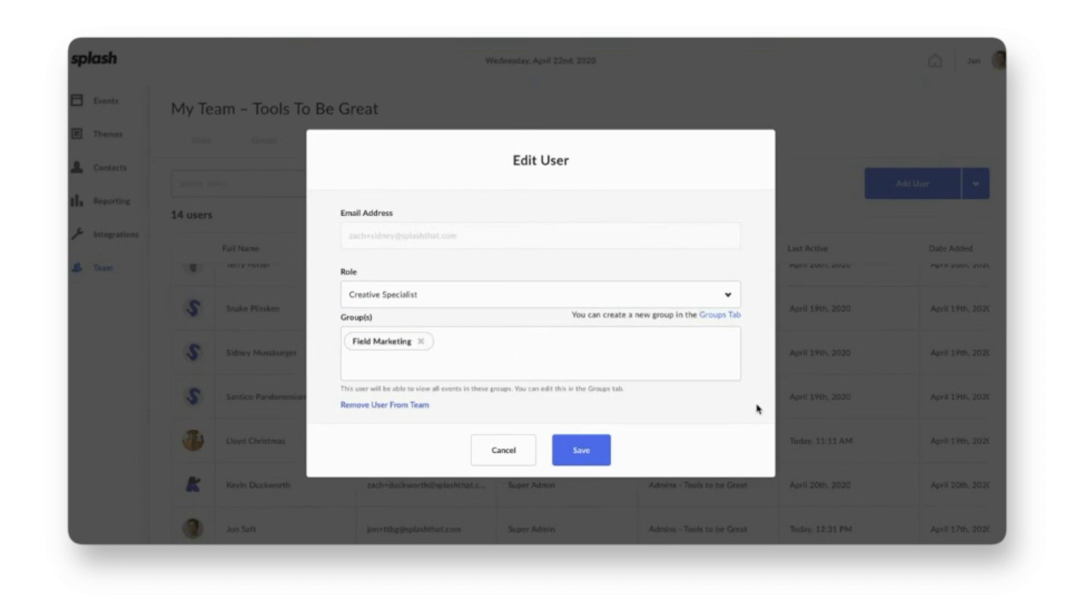
left_click(502, 457)
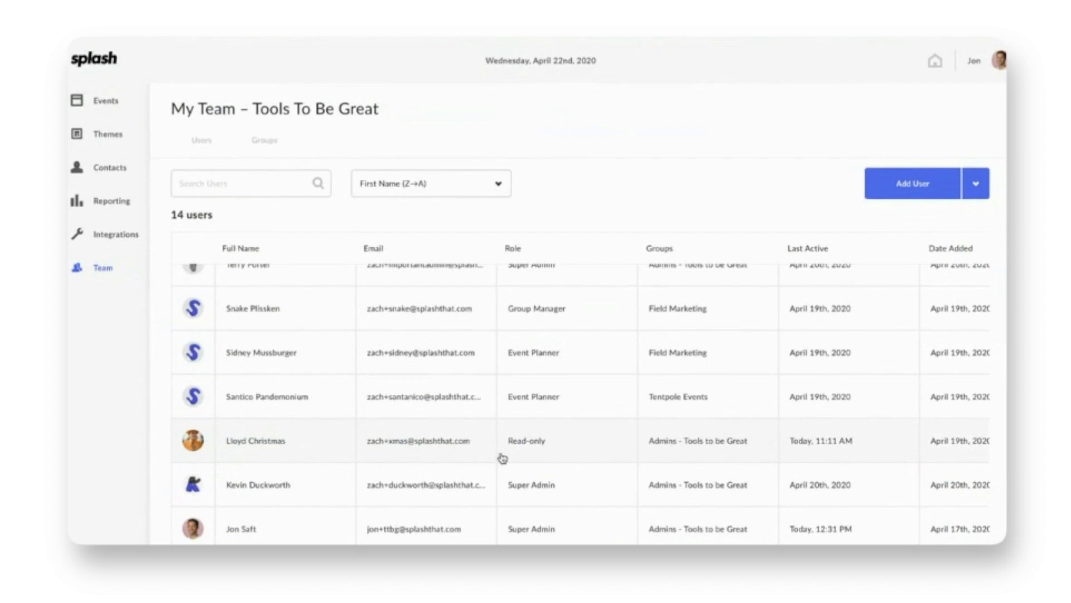
scroll(410, 465, "down", 1)
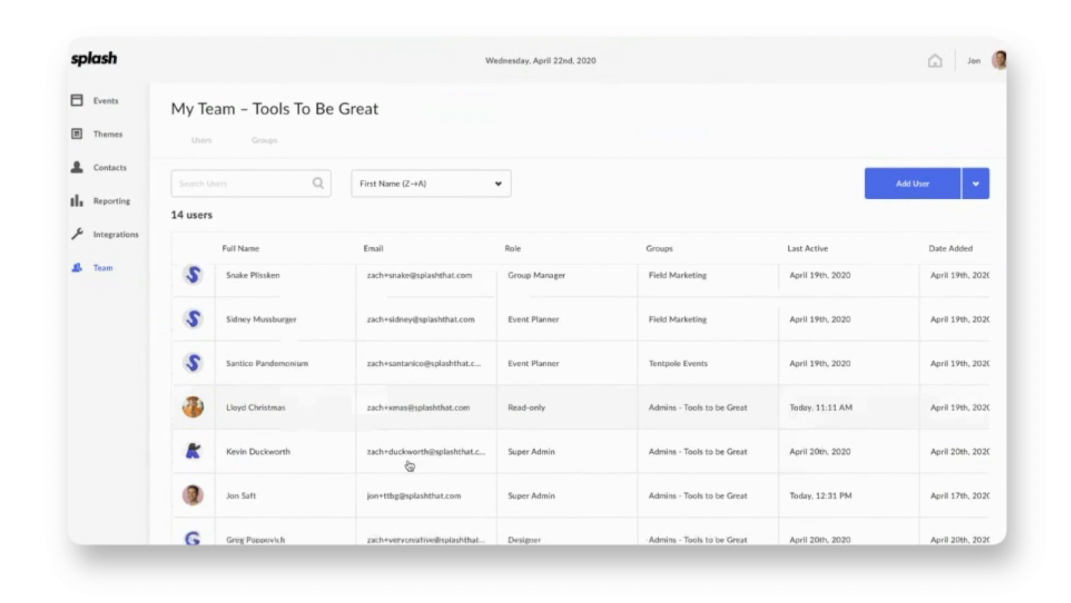
left_click(258, 446)
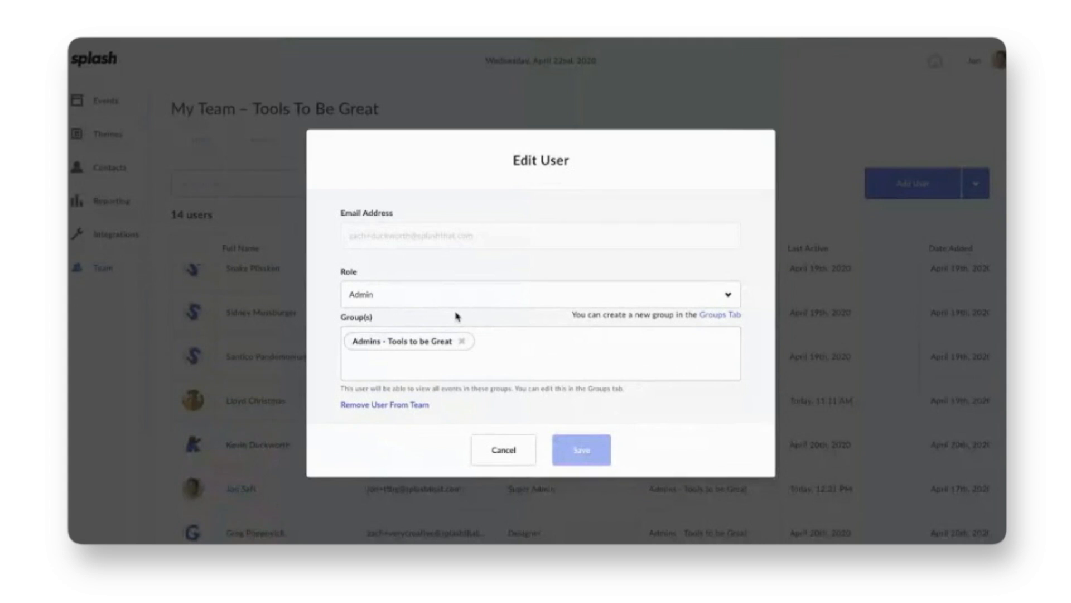
left_click(383, 406)
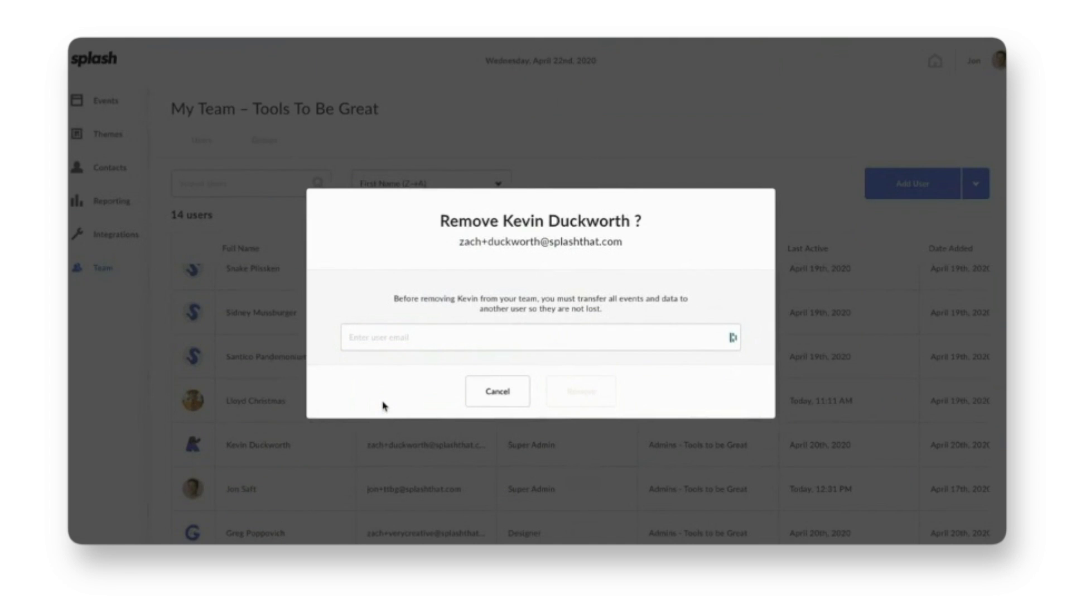
left_click(422, 339)
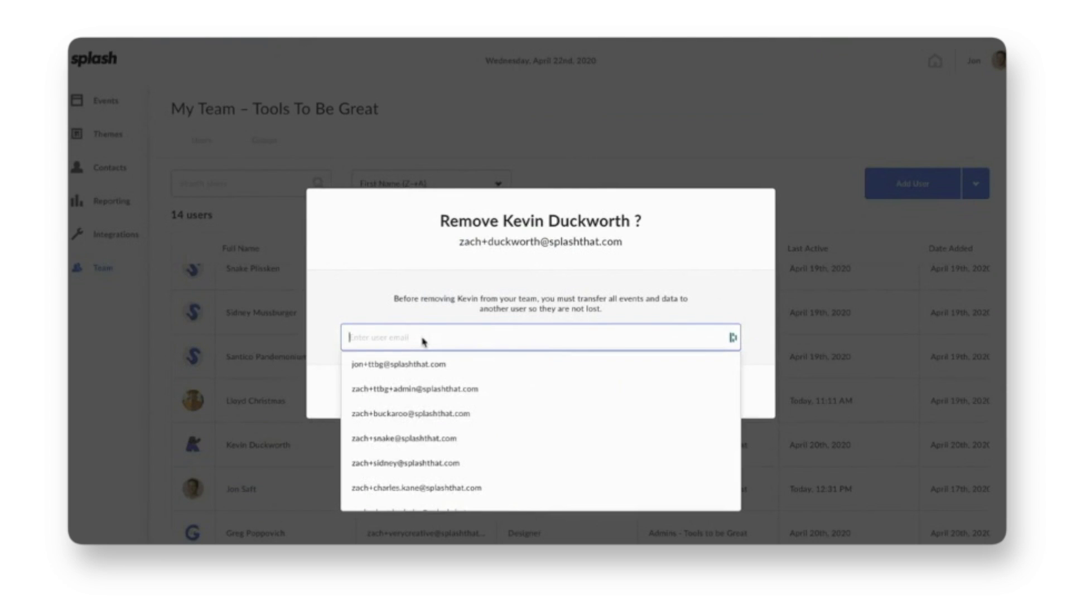
scroll(408, 414, "down", 3)
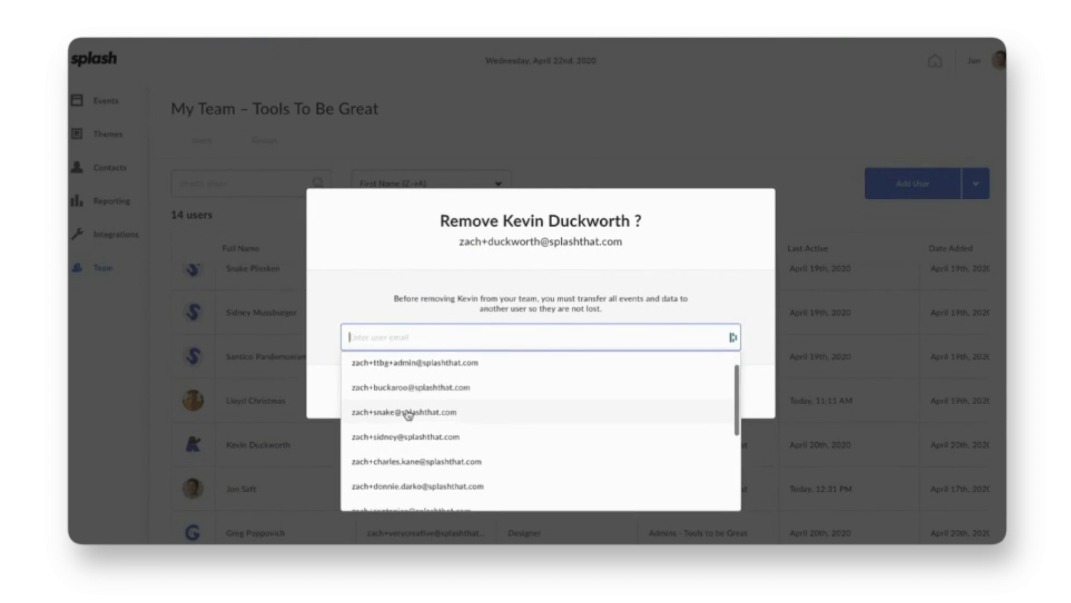
scroll(396, 428, "up", 3)
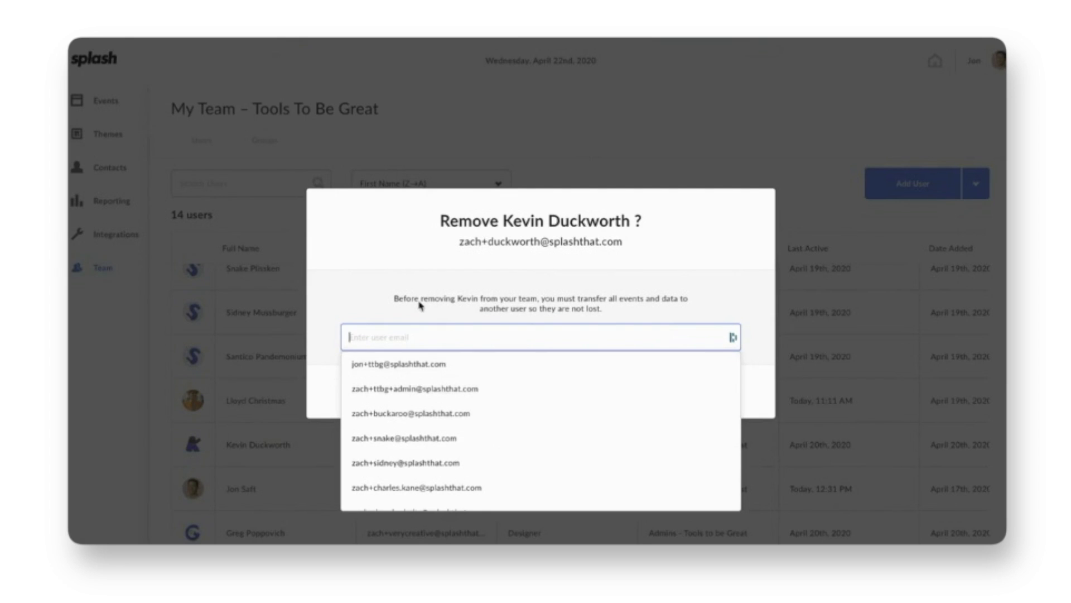
left_click(441, 247)
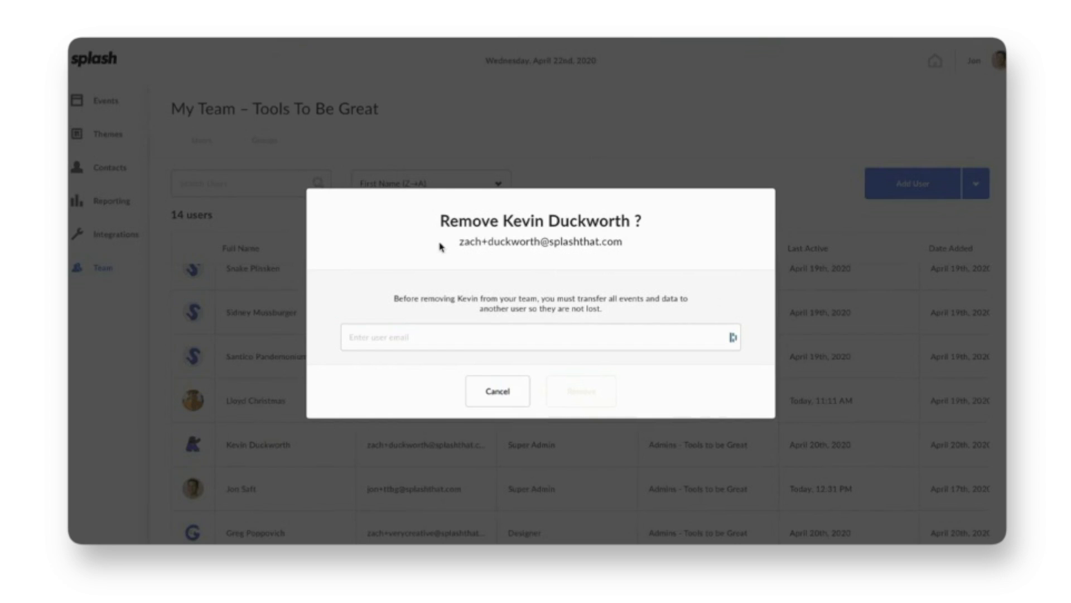
left_click(496, 391)
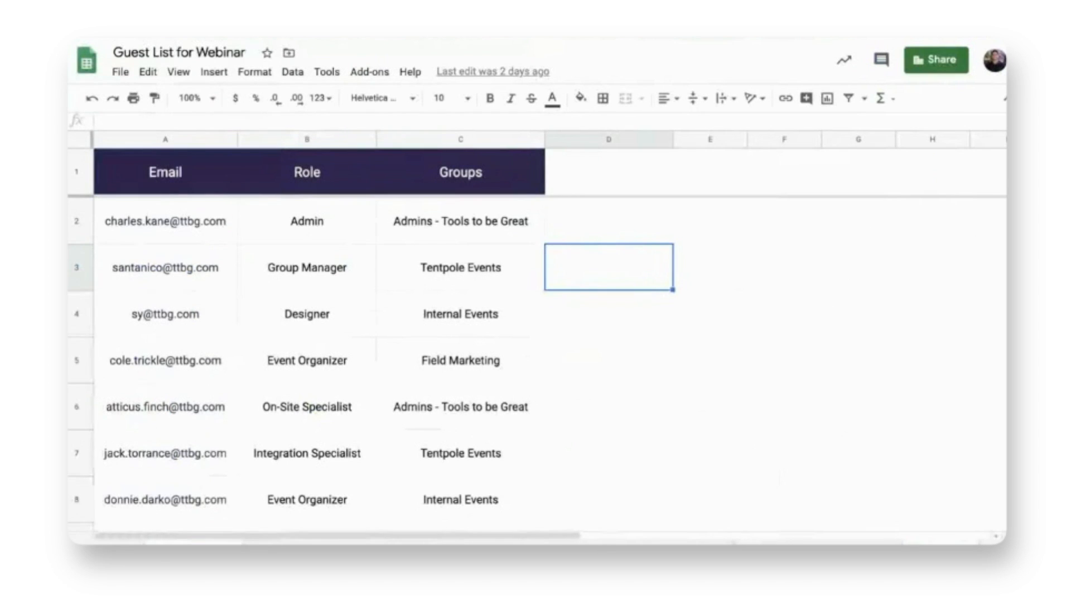
Step: Review the guest list's Email, Role and Groups columns, then choose Add User > Upload .CSV
left_click(665, 299)
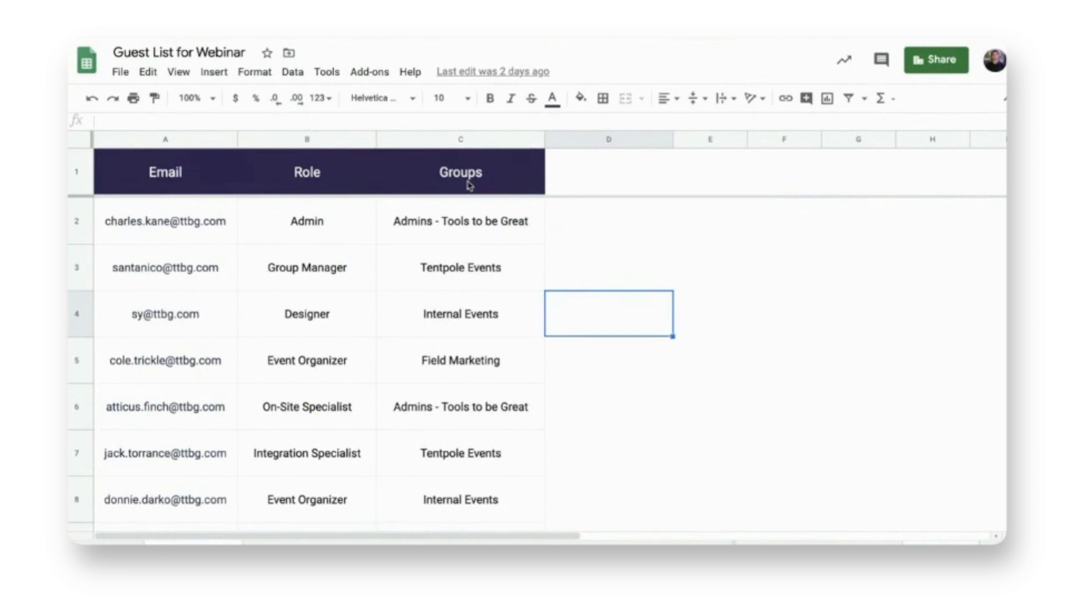
scroll(469, 185, "down", 2)
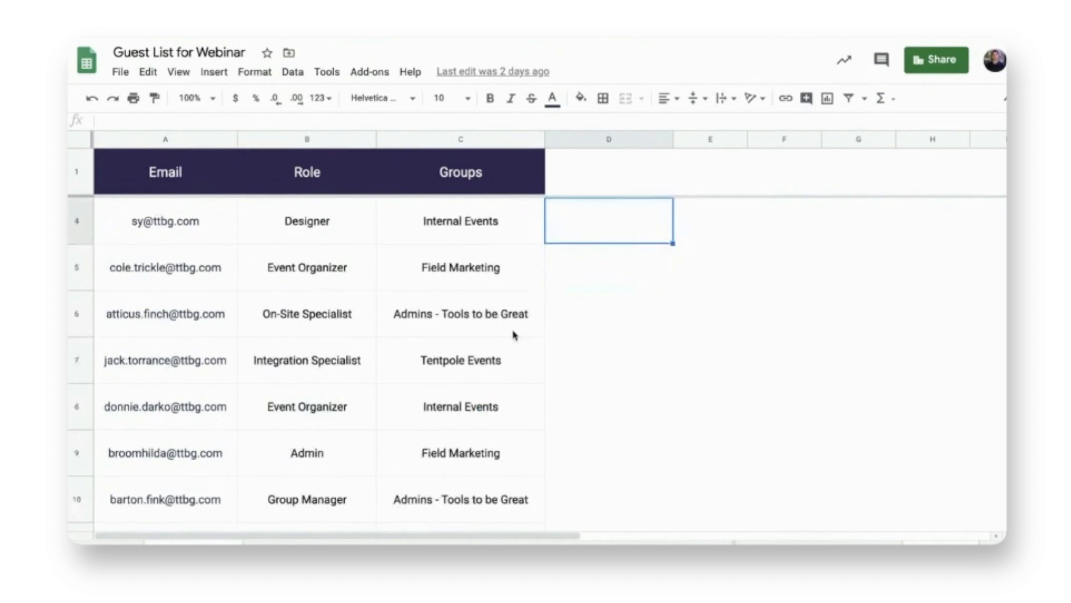
scroll(514, 335, "down", 2)
scroll(514, 375, "down", 4)
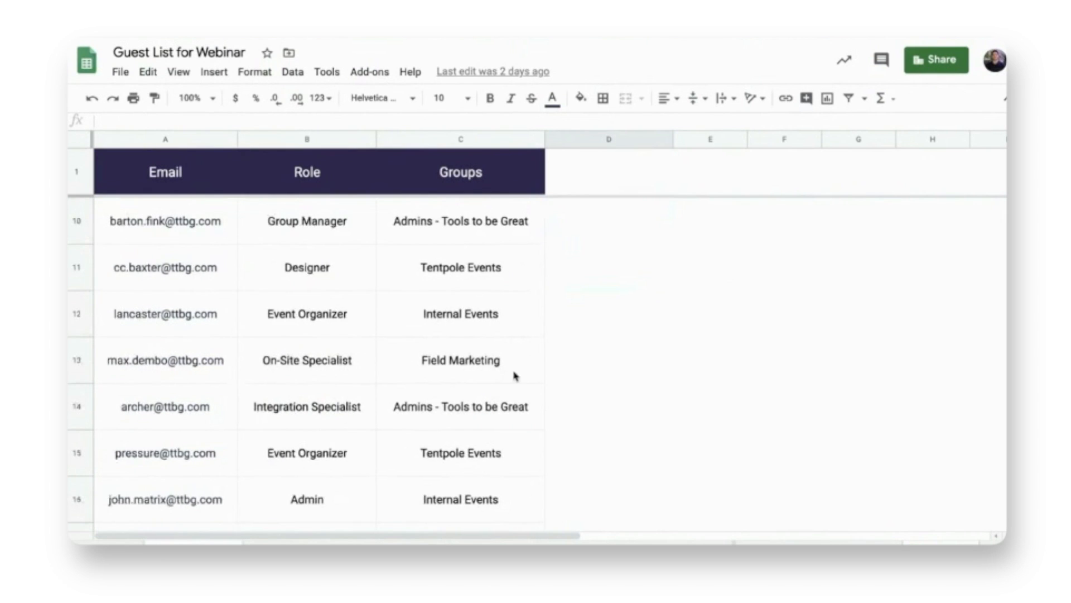
scroll(514, 376, "up", 8)
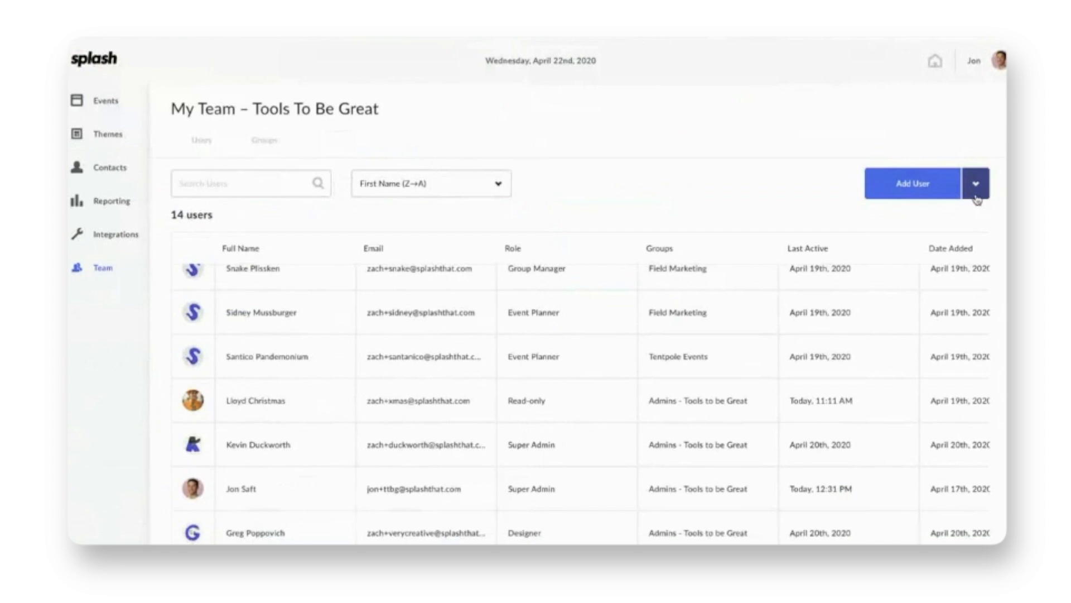
left_click(975, 185)
left_click(896, 237)
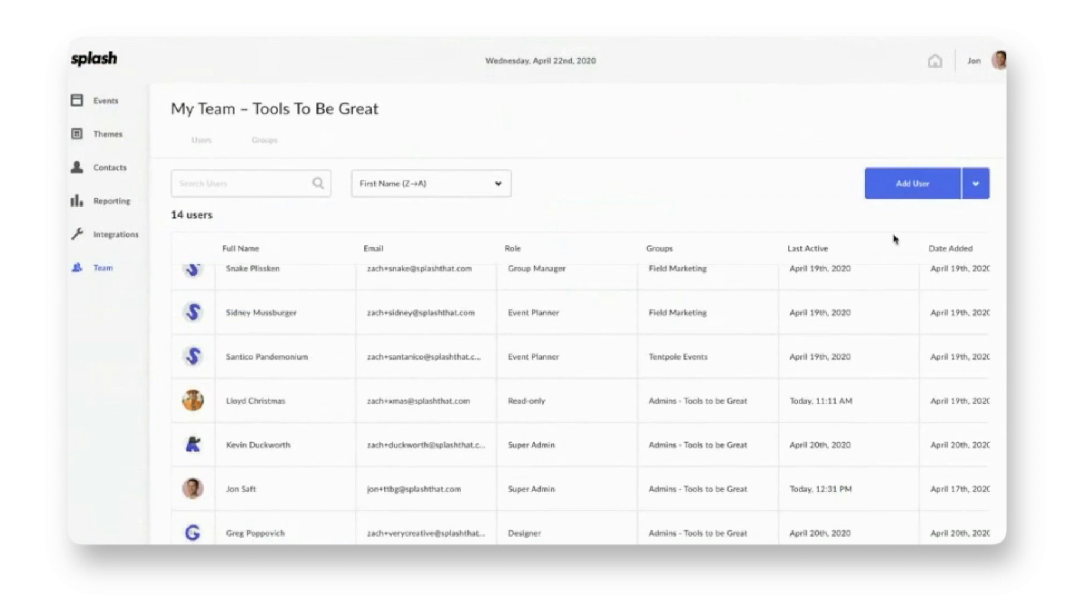
Step: Upload User Import.csv, map its Groups column to Groups, and close the mapping window
left_click(566, 328)
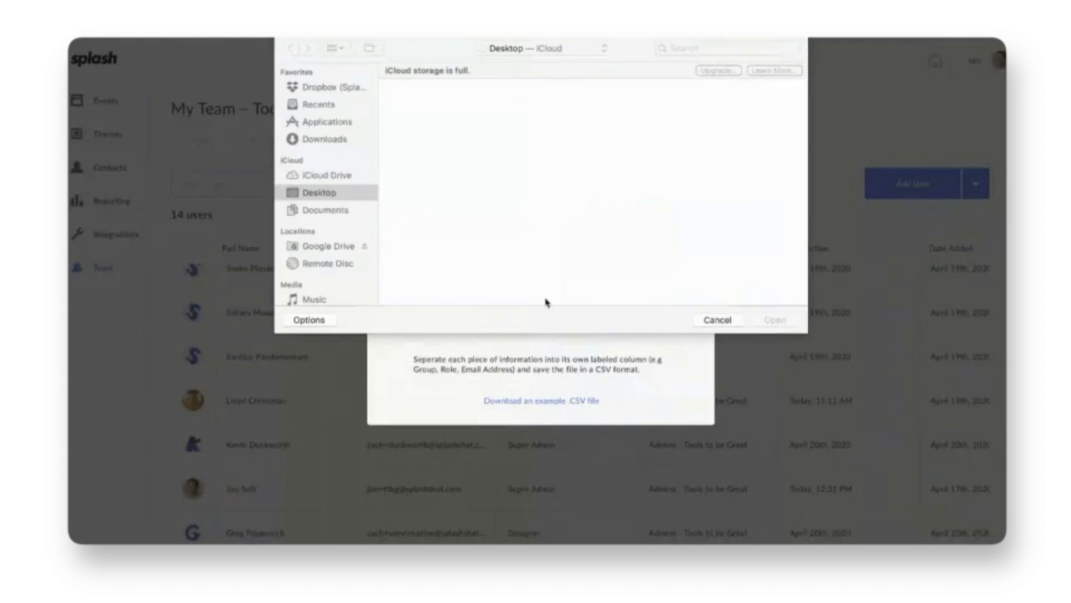
double_click(435, 100)
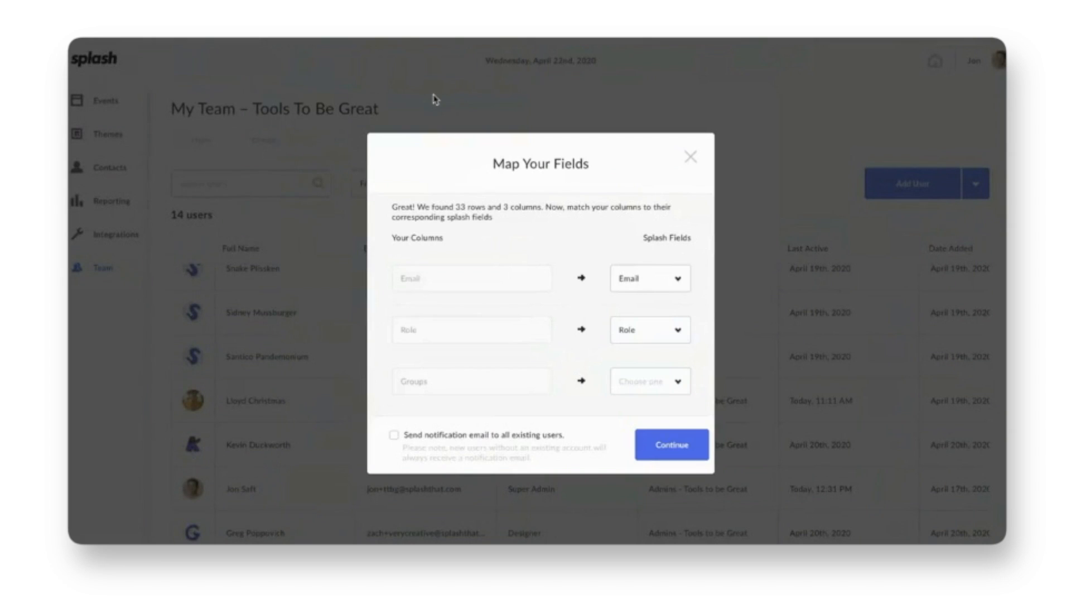
left_click(629, 382)
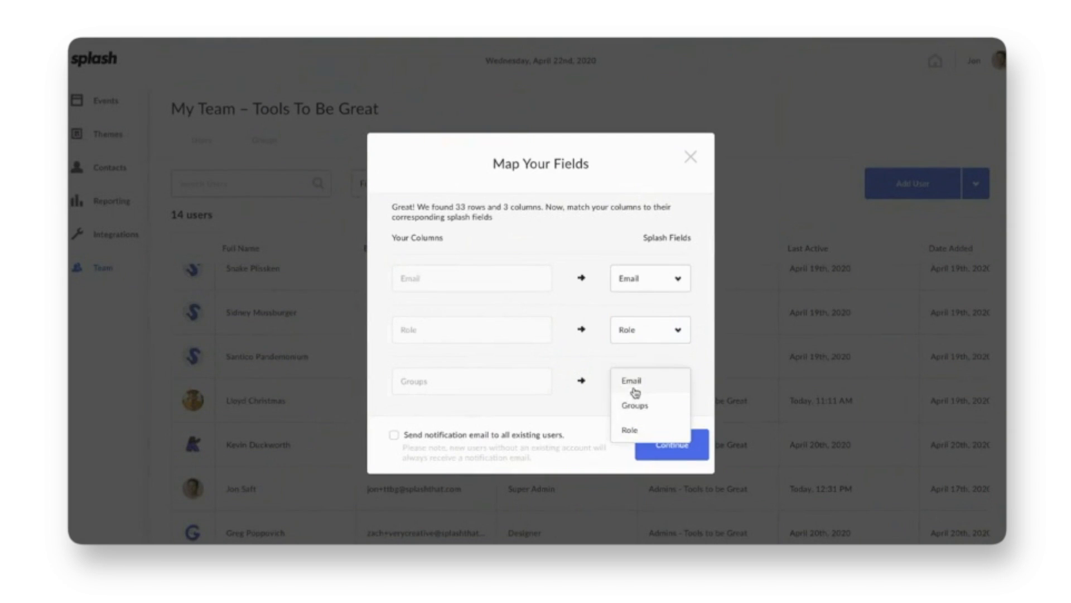
left_click(642, 408)
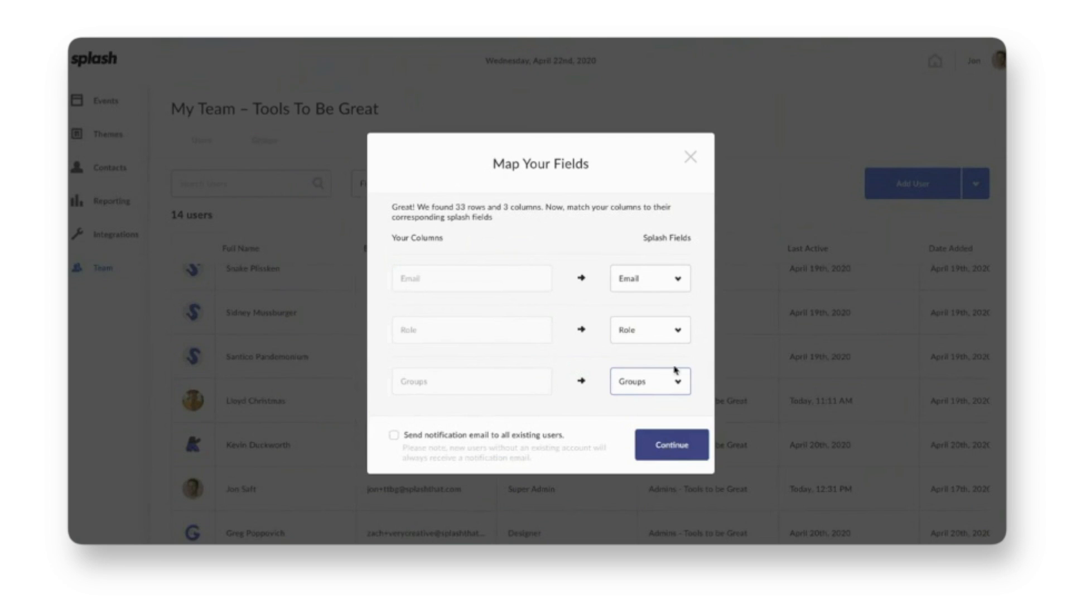
left_click(691, 157)
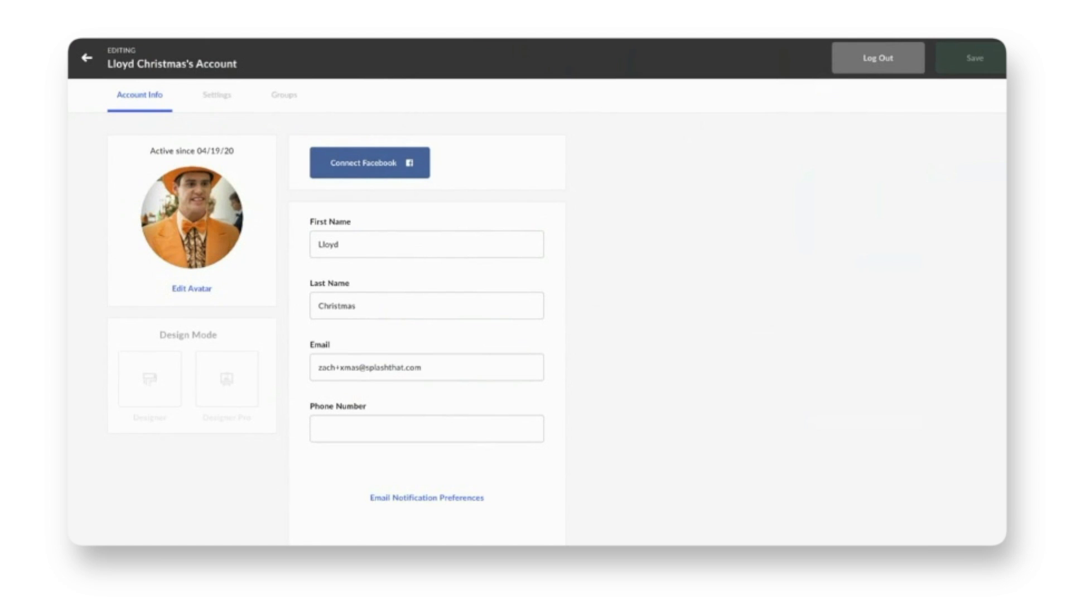
Step: Check that Designer Pro is unavailable to the read-only user, then go back
mouse_move(245, 394)
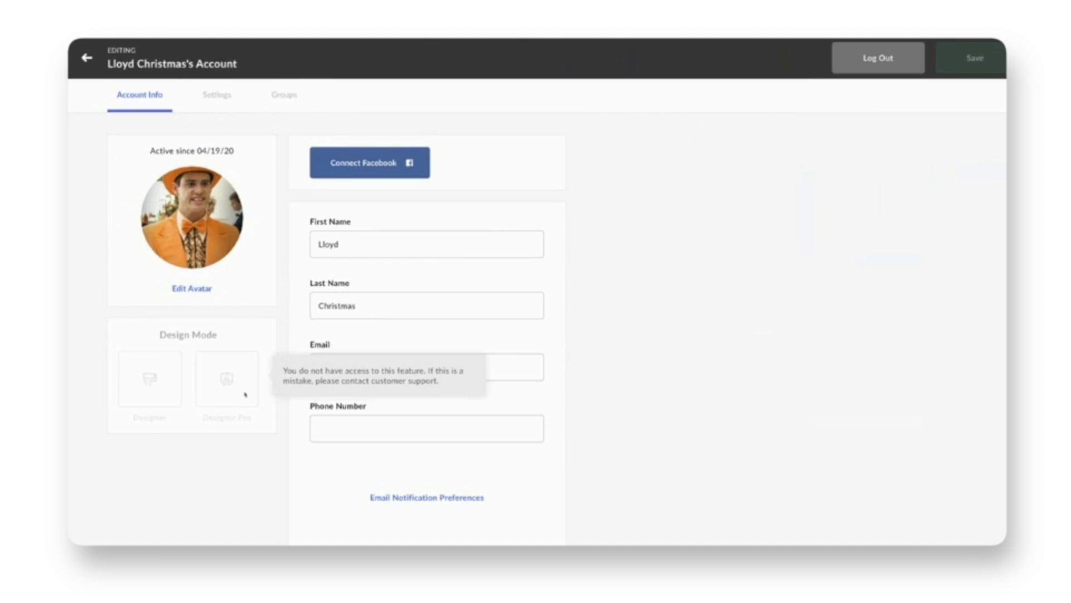
left_click(85, 65)
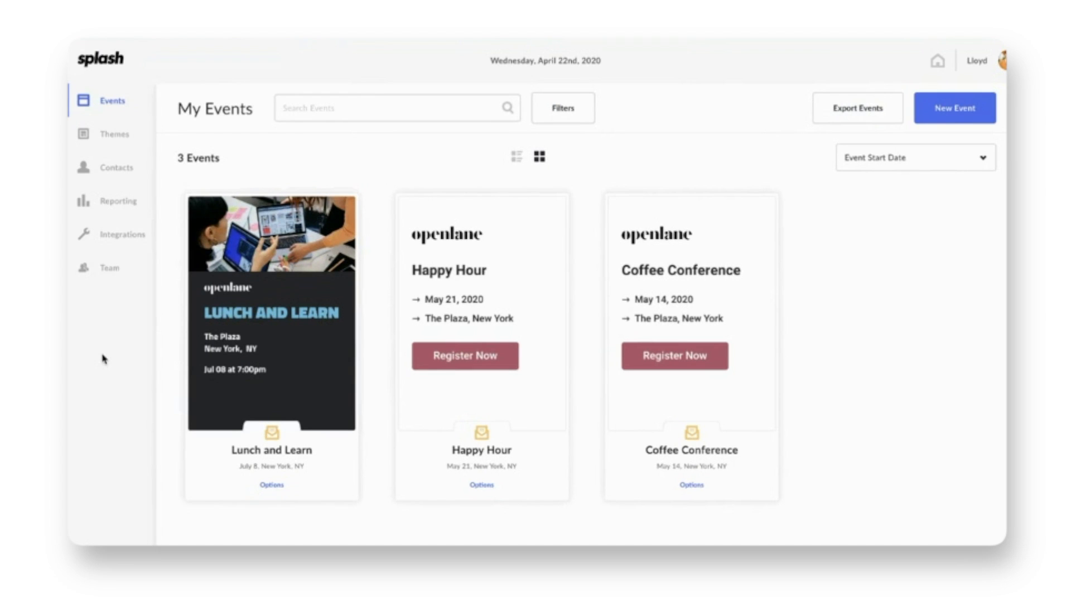
Step: Preview the Lunch and Learn card on the read-only user's My Events page
mouse_move(251, 331)
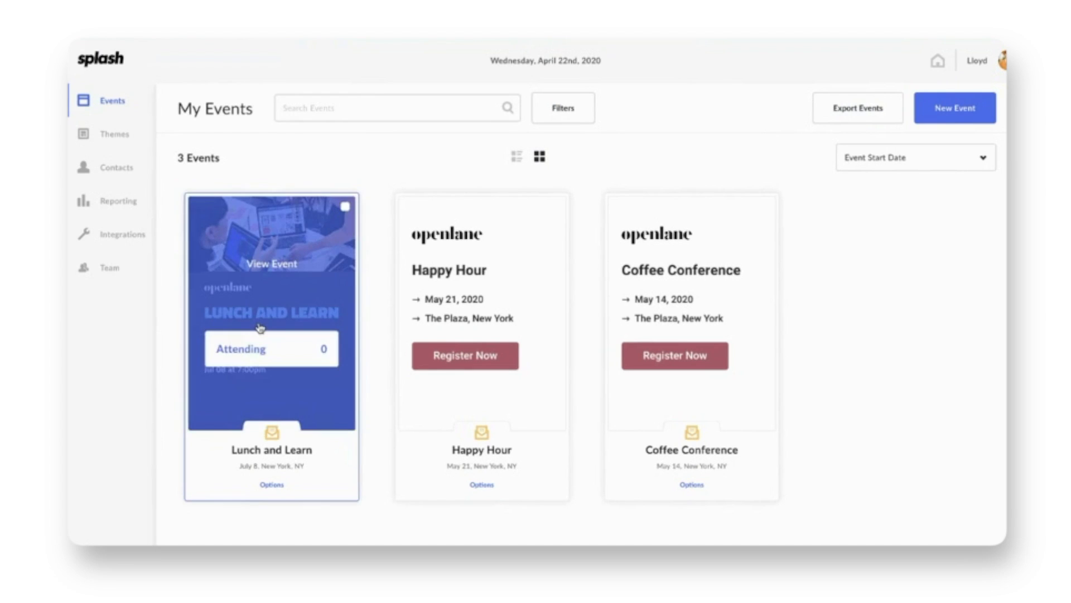